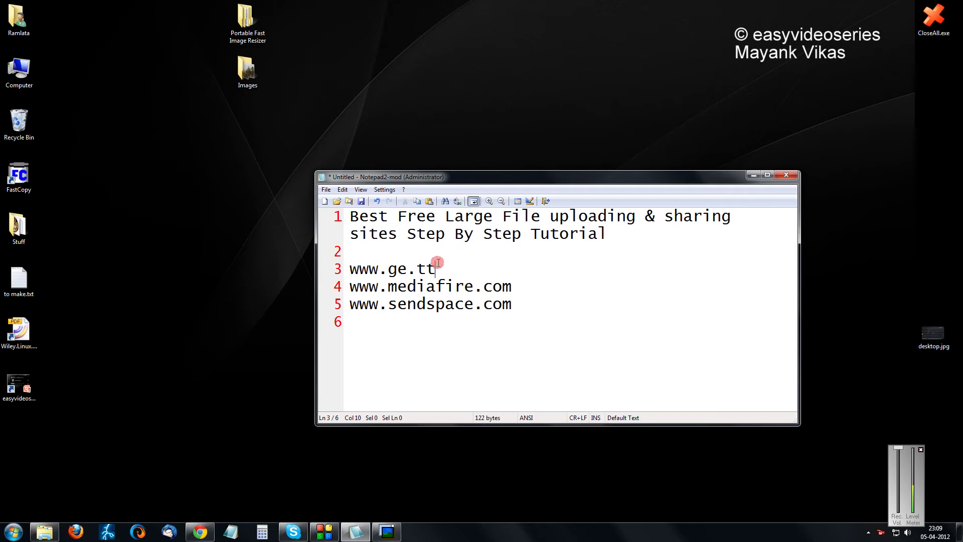
pyautogui.moveTo(437, 262); pyautogui.dragTo(352, 267)
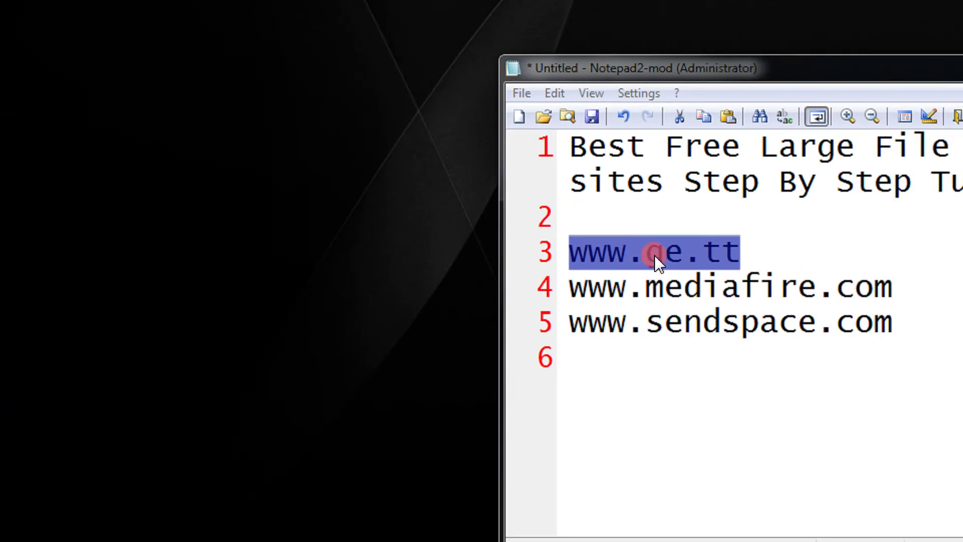
pyautogui.rightClick(644, 254)
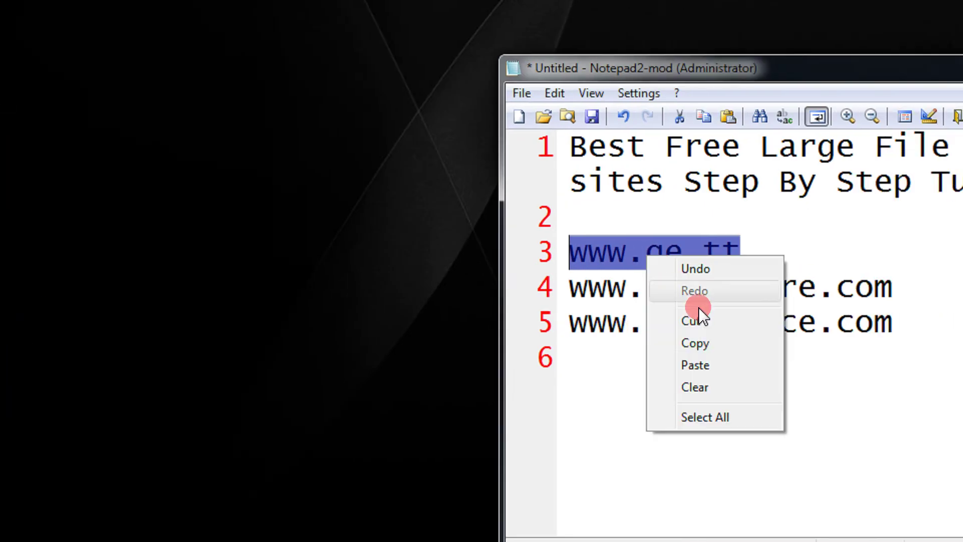
pyautogui.click(717, 348)
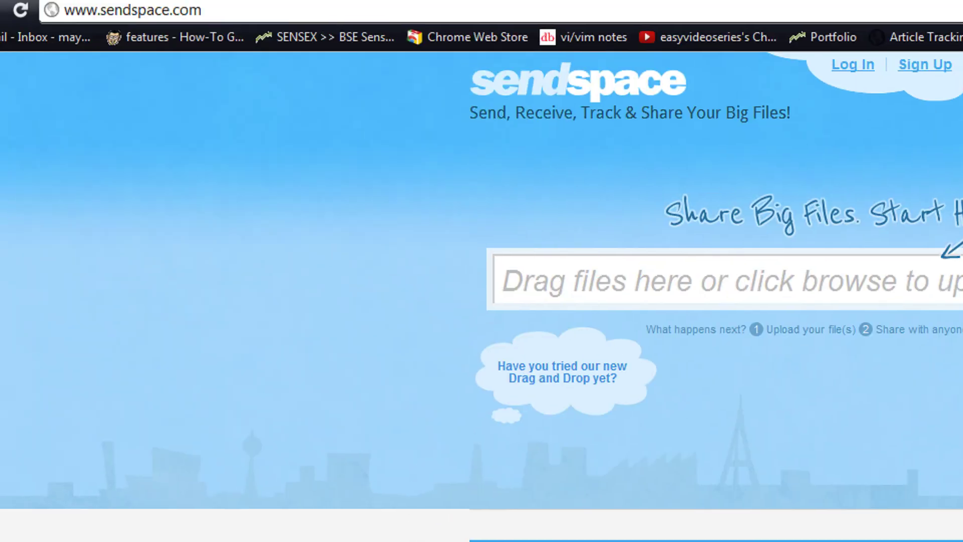
# Upload the 'How To Resize Large Digital Camera Images Step By Step Tutorial' text file to Ge.tt
pyautogui.click(100, 7)
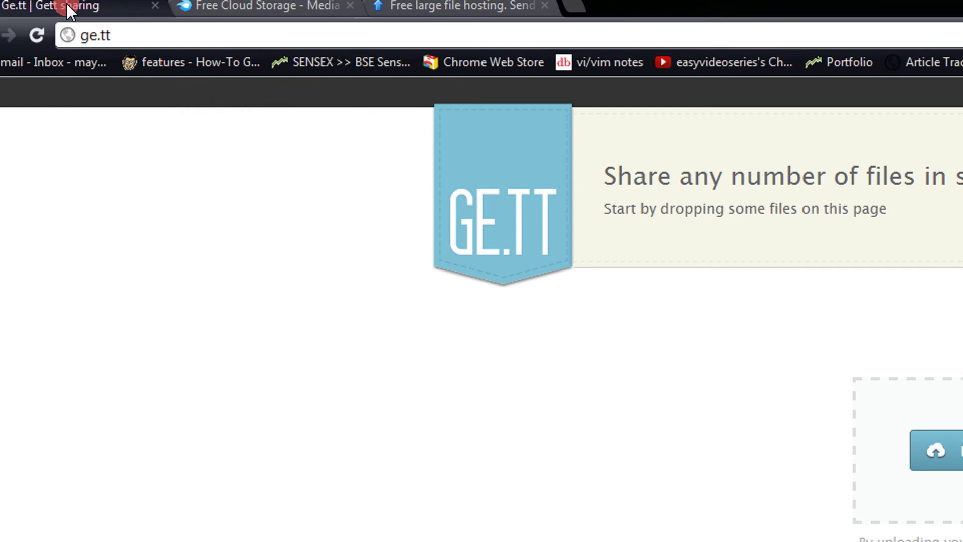
pyautogui.click(74, 10)
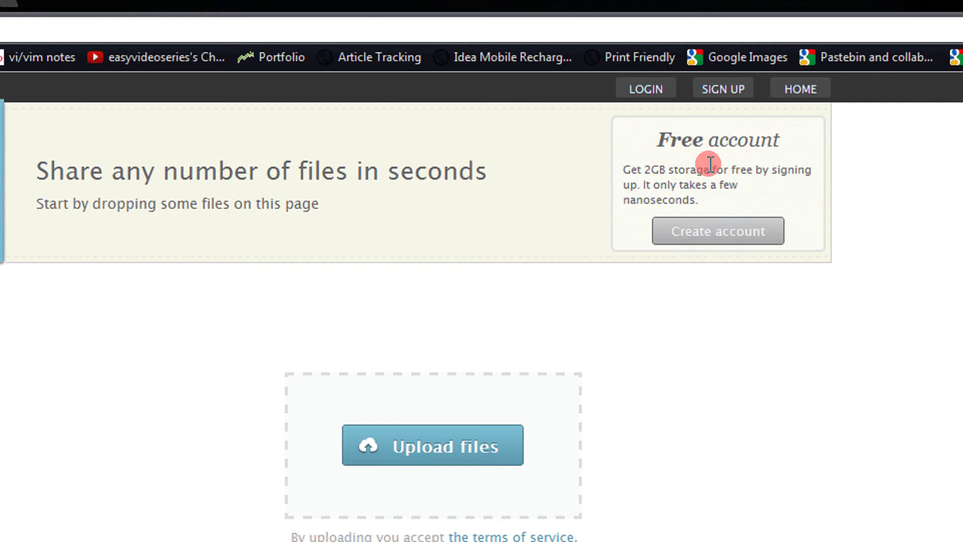
pyautogui.doubleClick(647, 169)
pyautogui.click(453, 445)
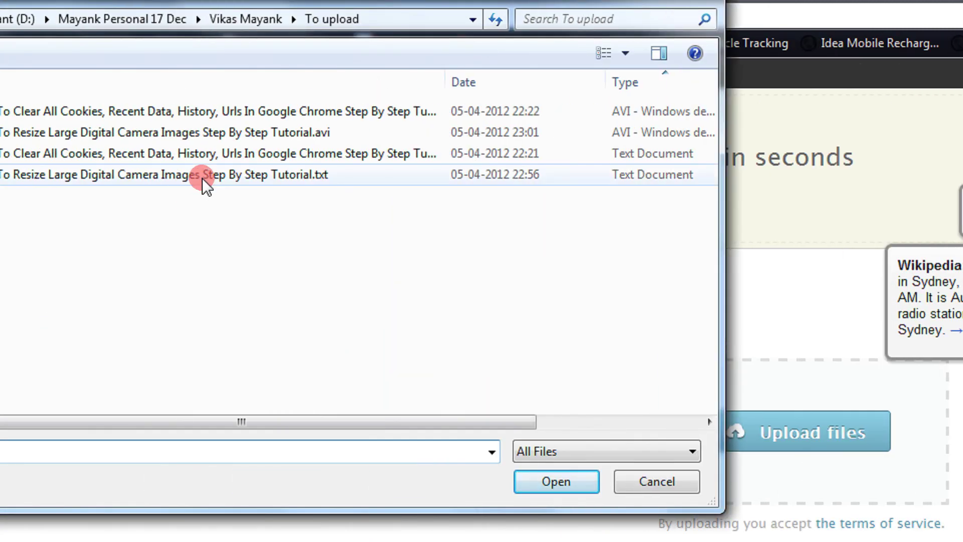
pyautogui.doubleClick(203, 176)
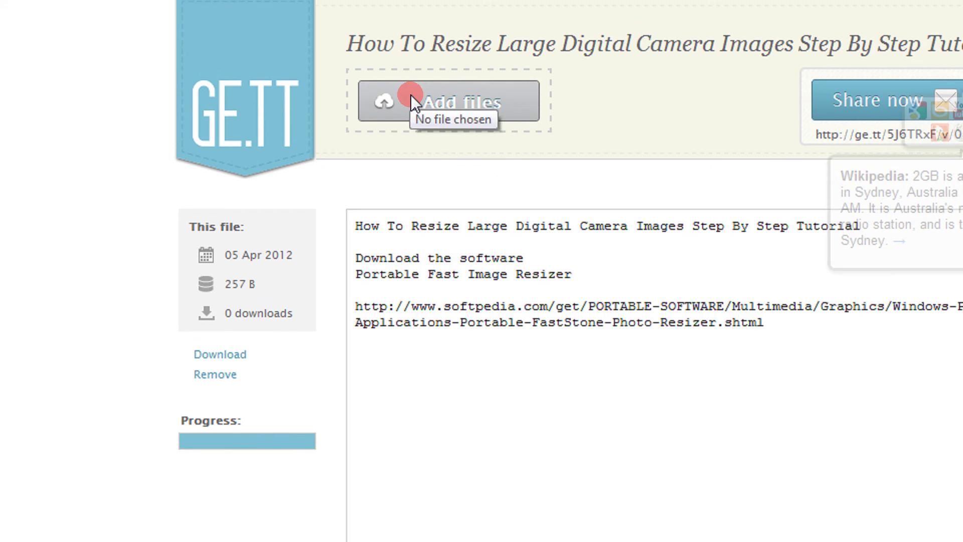
# Add the matching 64 MB tutorial .avi video to the Ge.tt share
pyautogui.click(410, 100)
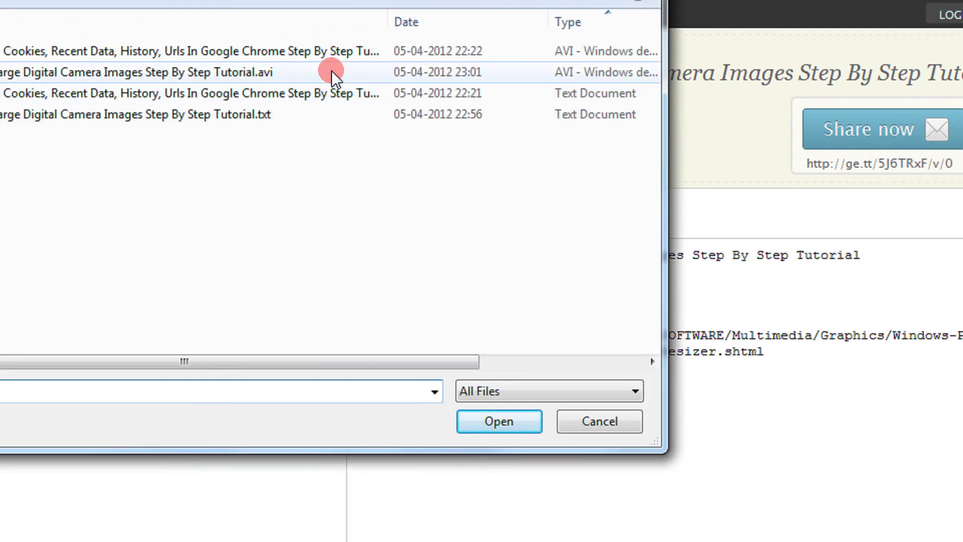
pyautogui.click(332, 54)
pyautogui.doubleClick(332, 81)
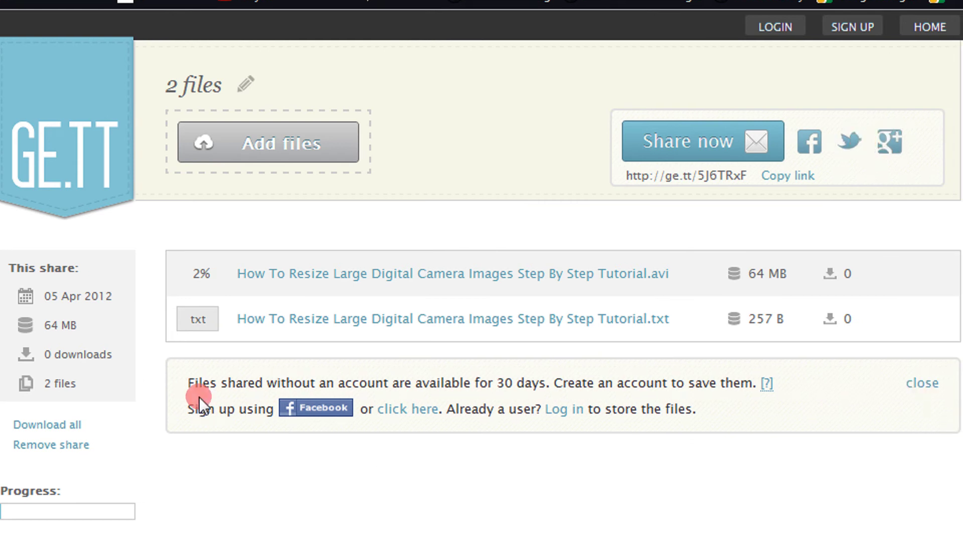
# Open the .avi file's copied share link in a new tab, then return to the two-file share page
pyautogui.moveTo(199, 385); pyautogui.dragTo(537, 383)
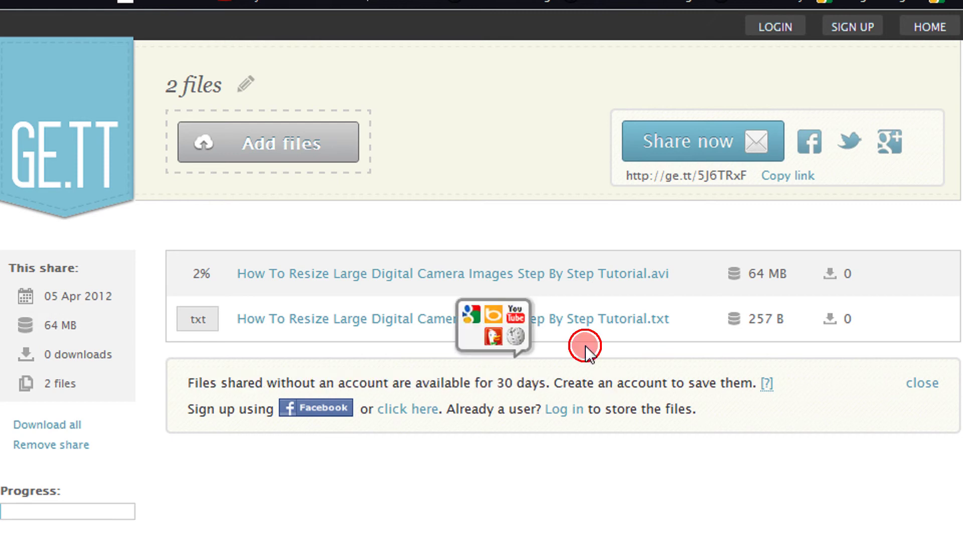
pyautogui.rightClick(571, 285)
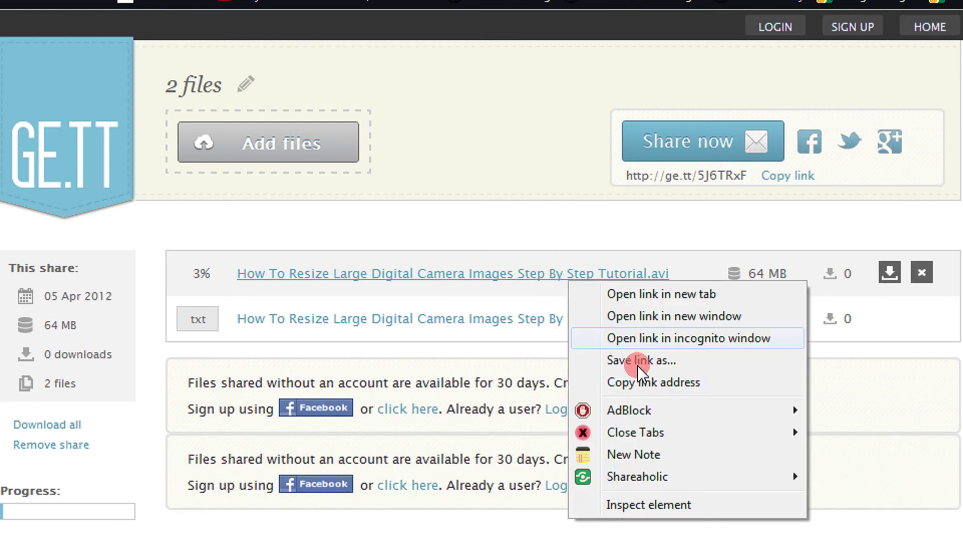
pyautogui.click(580, 381)
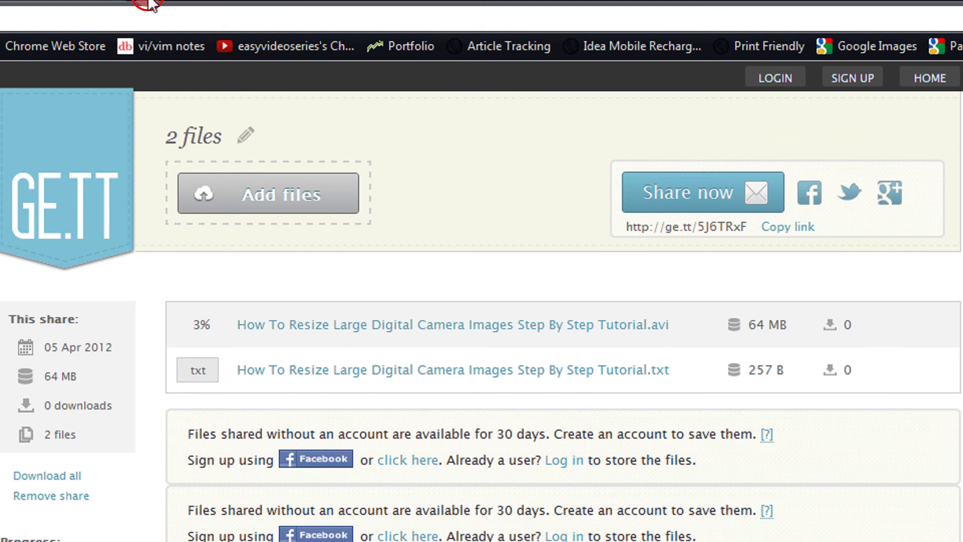
pyautogui.hotkey('ctrl', 't')
pyautogui.hotkey('ctrl', 'v')
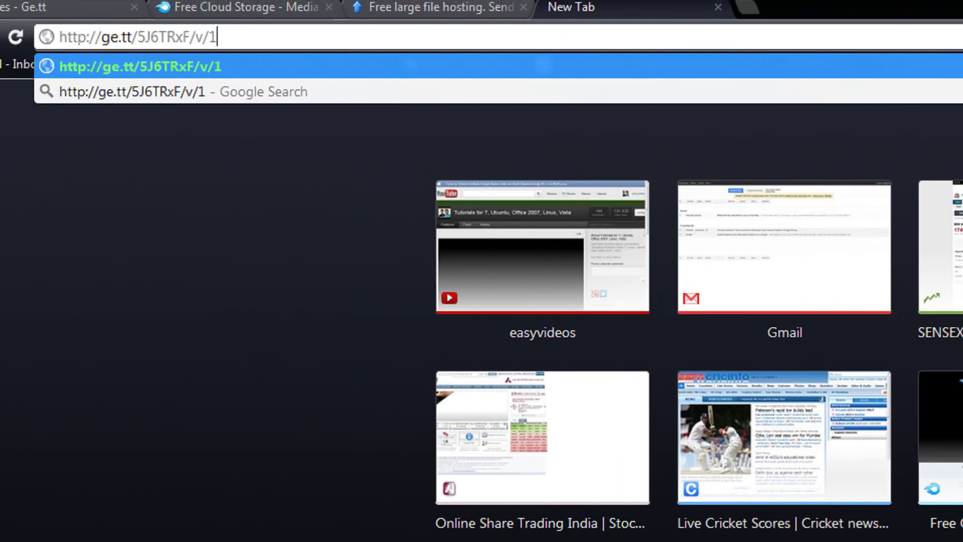
pyautogui.press('Return')
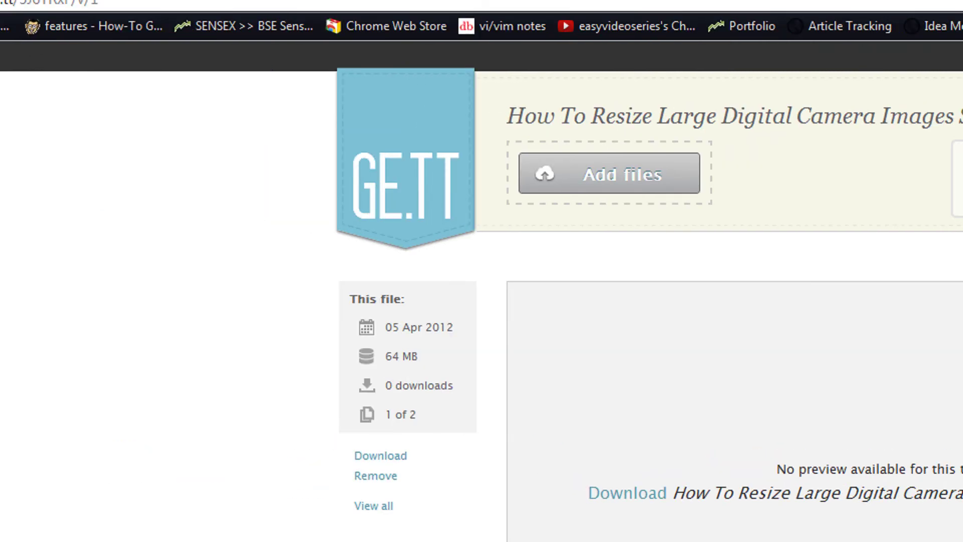
pyautogui.click(126, 475)
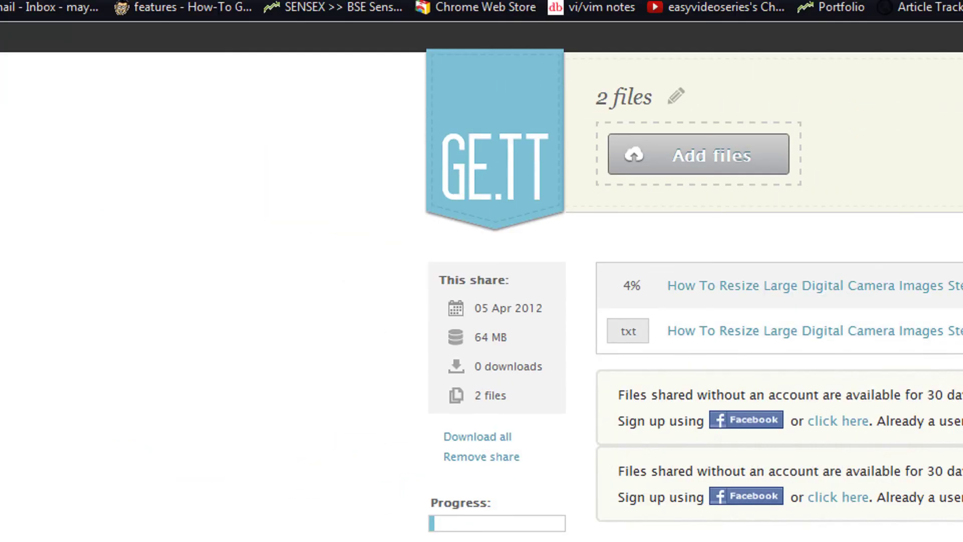
pyautogui.moveTo(451, 502)
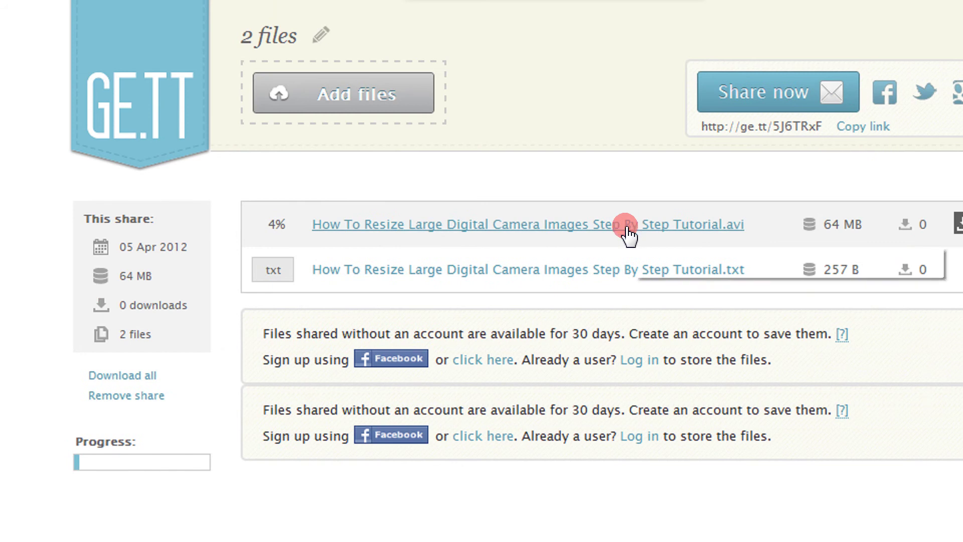
# Copy the .avi file's link address and bring up the Share now e-mail form
pyautogui.rightClick(630, 227)
pyautogui.click(652, 327)
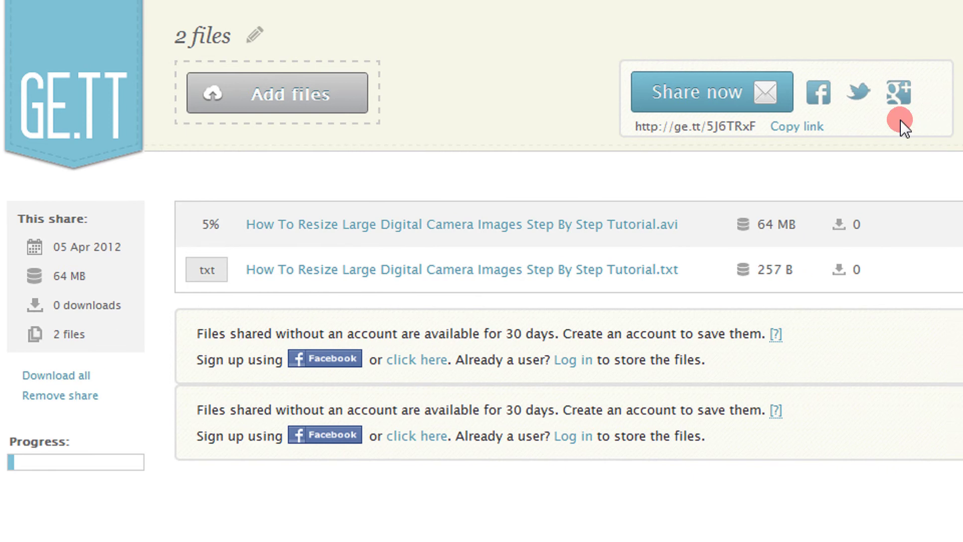
pyautogui.click(806, 107)
# Enter the recipient's e-mail address and send the share link
pyautogui.click(508, 187)
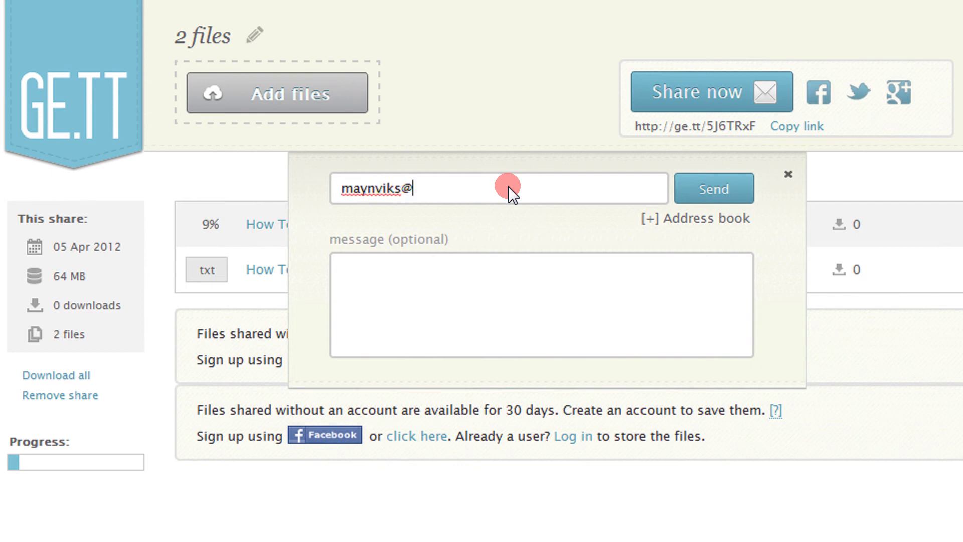
pyautogui.click(737, 188)
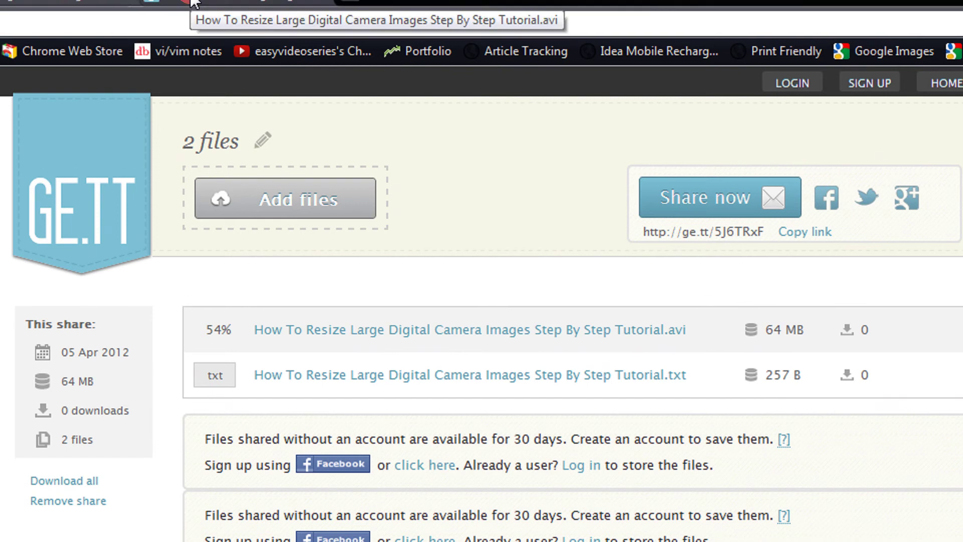
# Copy the tutorial text file's link address from the Ge.tt share page
pyautogui.click(191, 10)
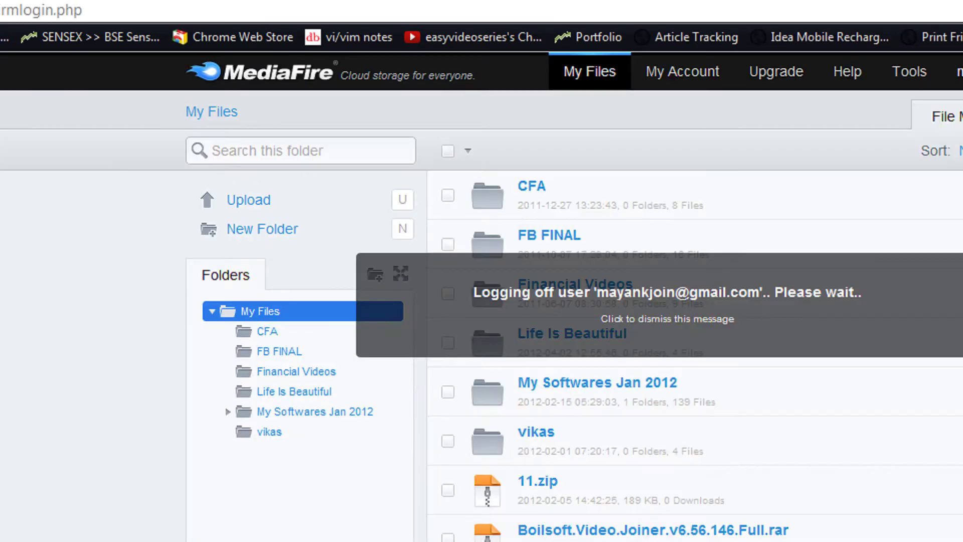
pyautogui.hotkey('ctrl', 'Tab')
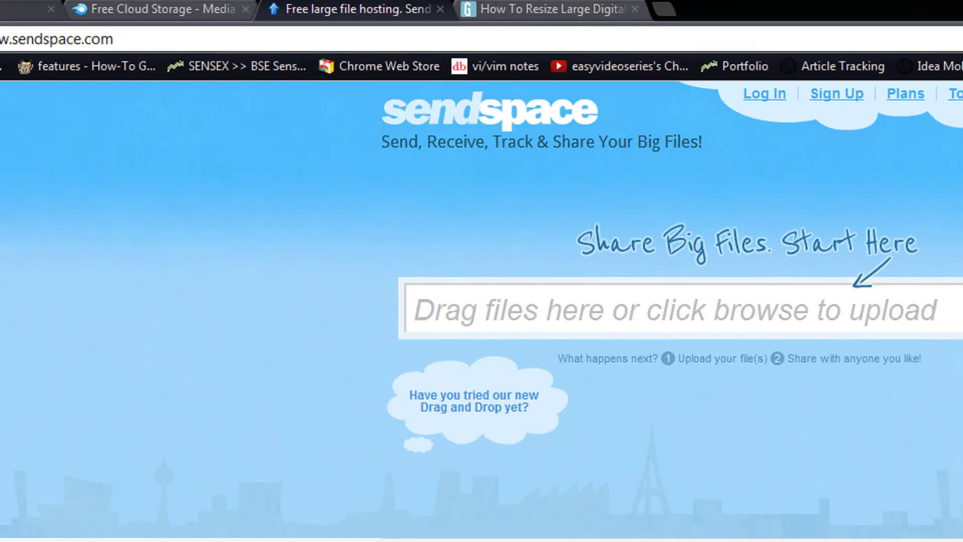
pyautogui.hotkey('ctrl', 'Tab')
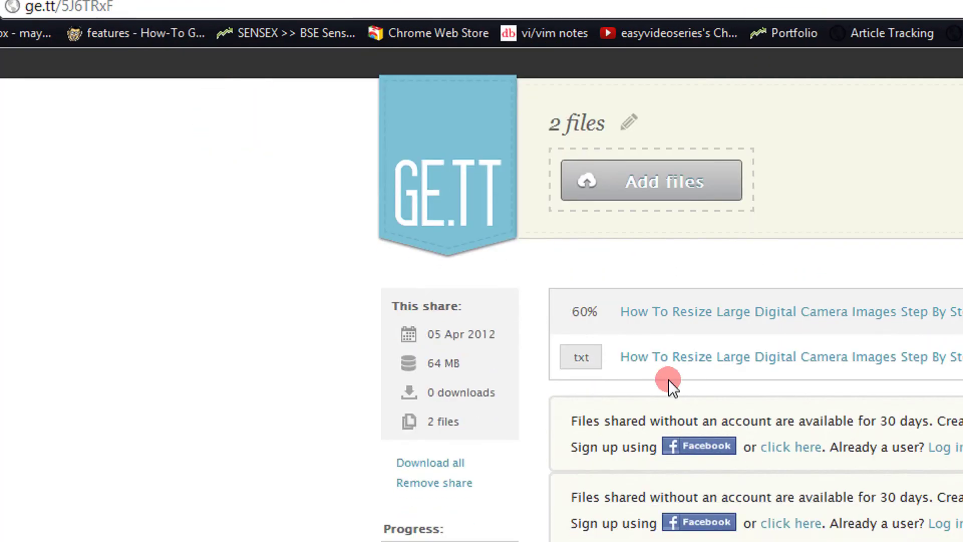
pyautogui.rightClick(669, 356)
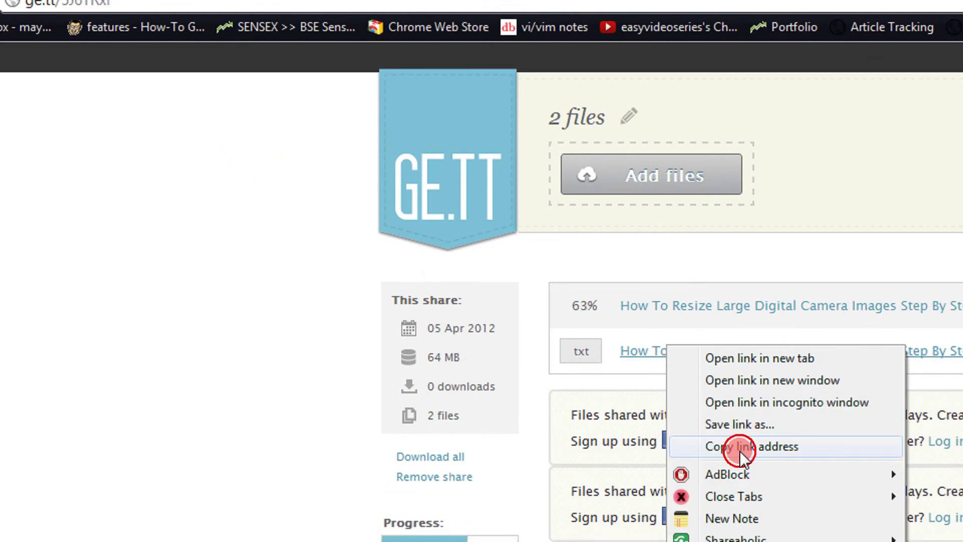
pyautogui.click(740, 446)
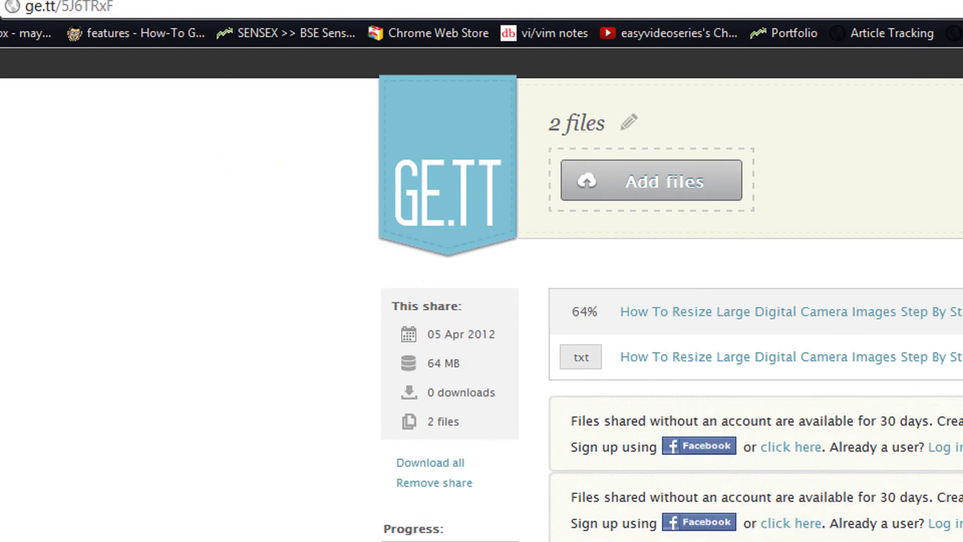
# Load the copied text file link in the .avi page's tab with Paste and go
pyautogui.click(490, 32)
pyautogui.hotkey('ctrl', 'v')
pyautogui.press('Return')
pyautogui.rightClick(491, 31)
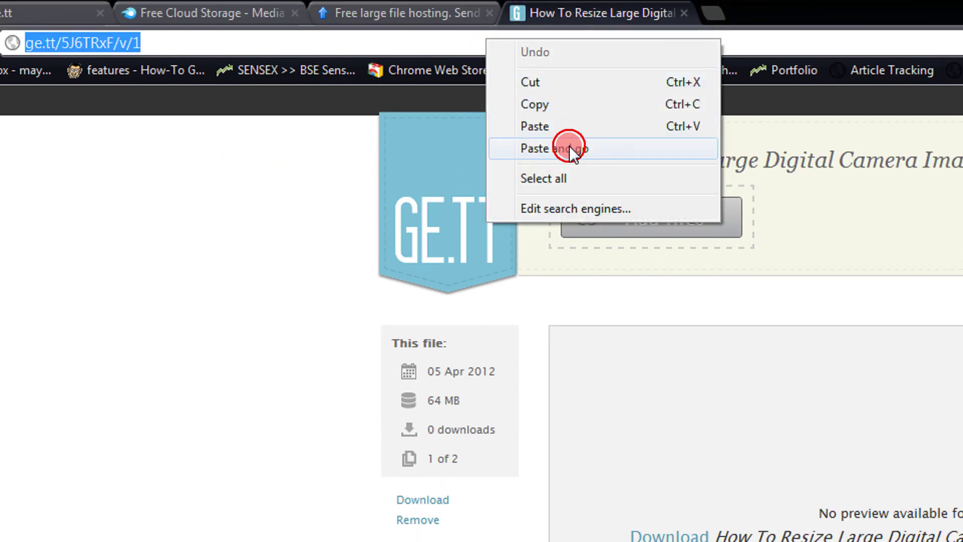
pyautogui.click(570, 151)
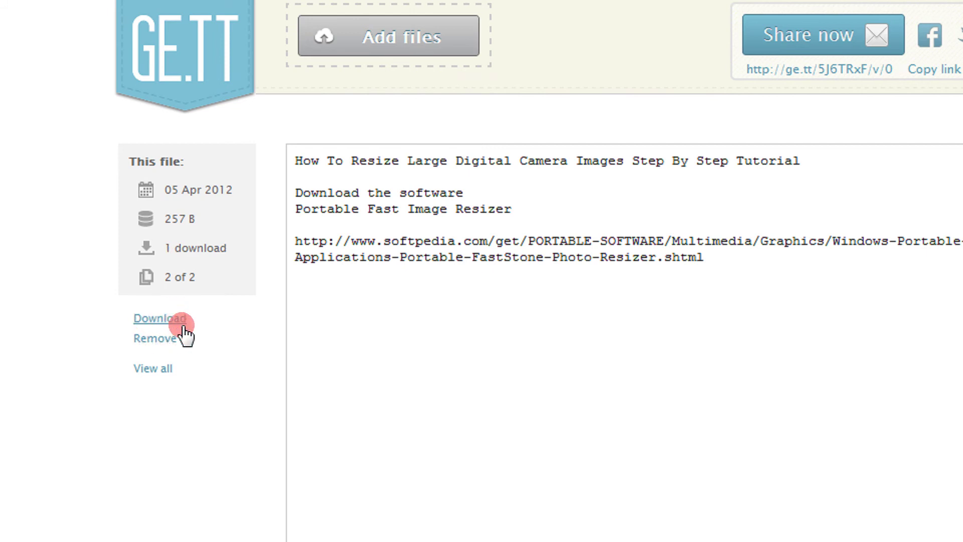
# Download the tutorial text file, check it, and move to the MediaFire tab
pyautogui.click(71, 452)
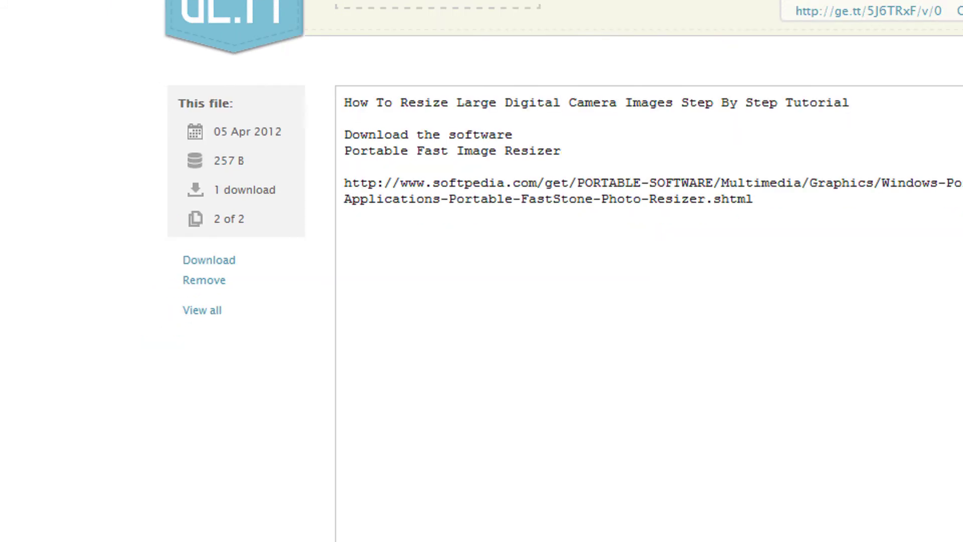
pyautogui.click(58, 512)
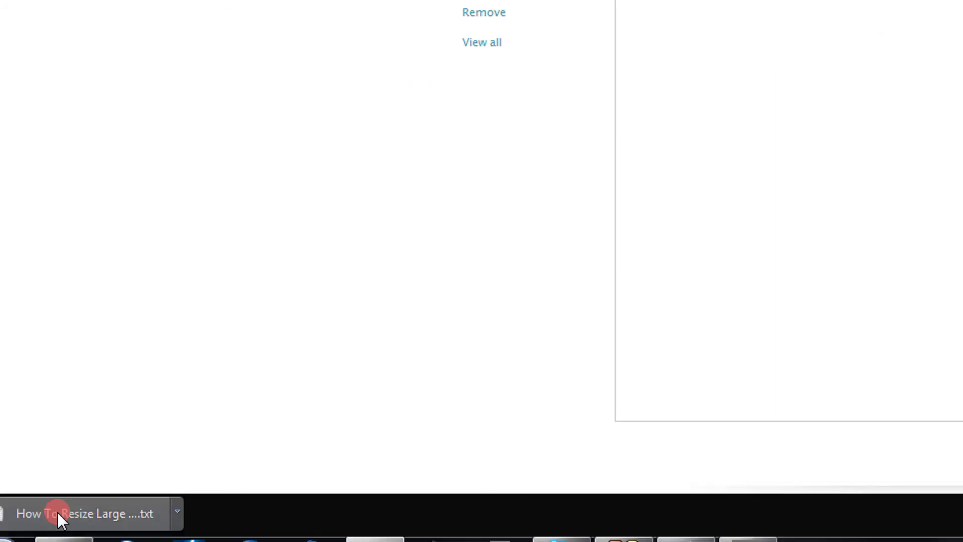
pyautogui.click(79, 391)
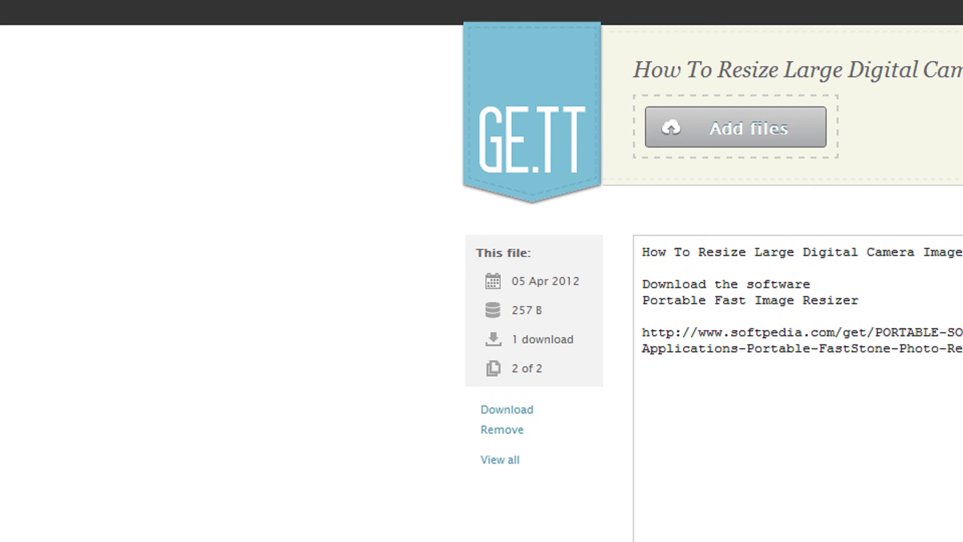
pyautogui.click(301, 7)
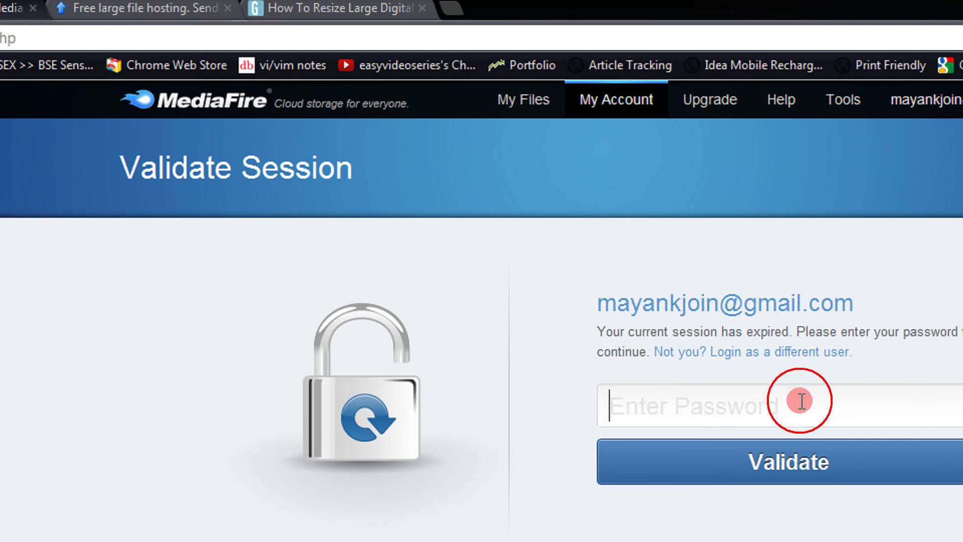
# Re-validate the expired MediaFire session by entering the account password
pyautogui.write('****')
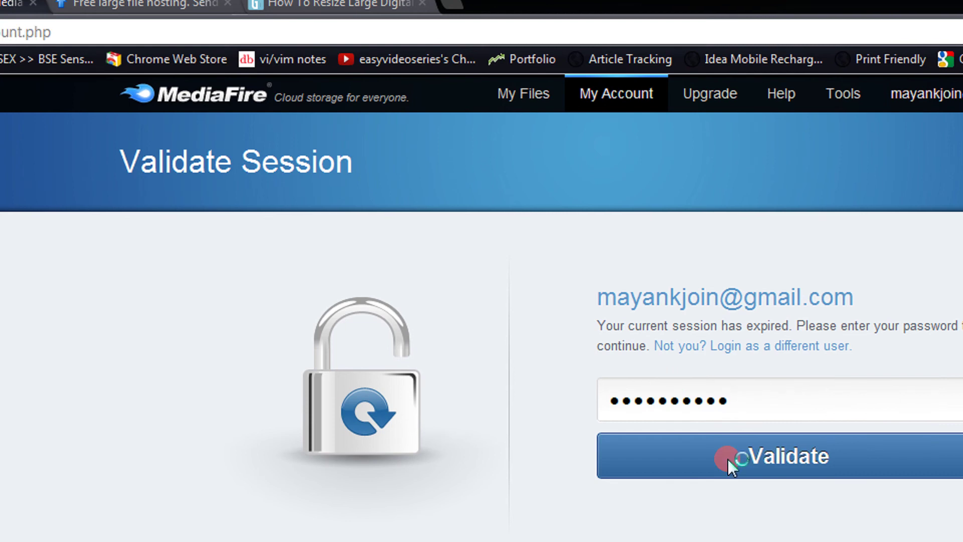
pyautogui.click(729, 463)
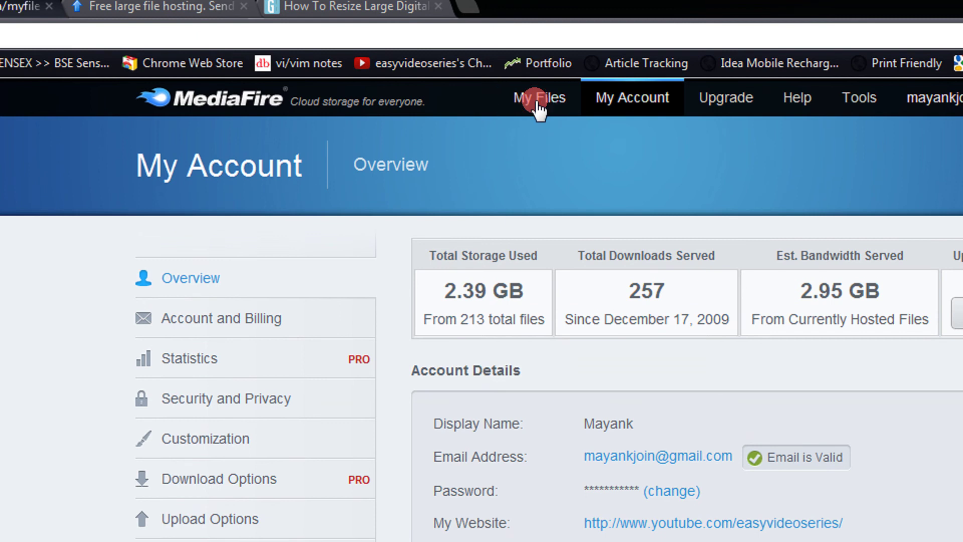
# Upload both tutorial .txt files from the computer into MediaFire's My Files
pyautogui.click(536, 101)
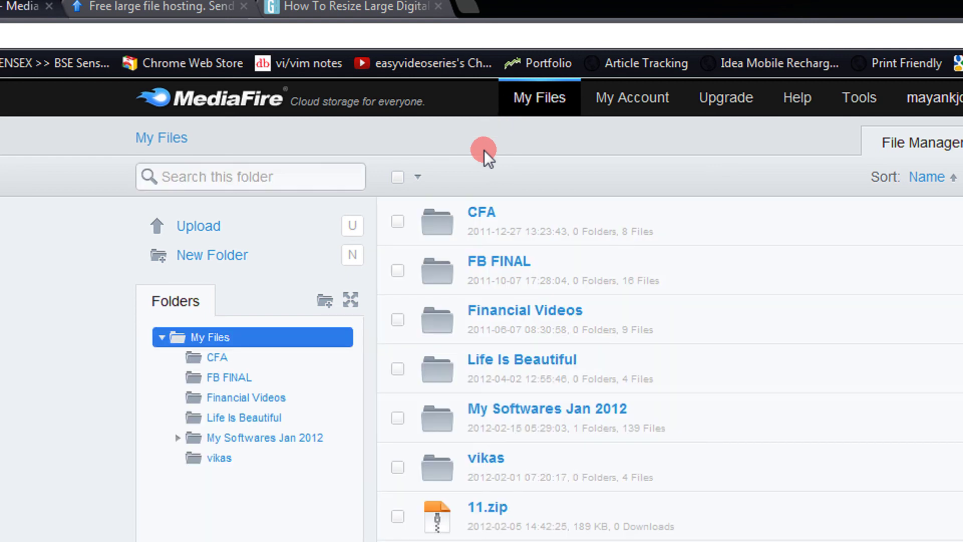
pyautogui.click(200, 226)
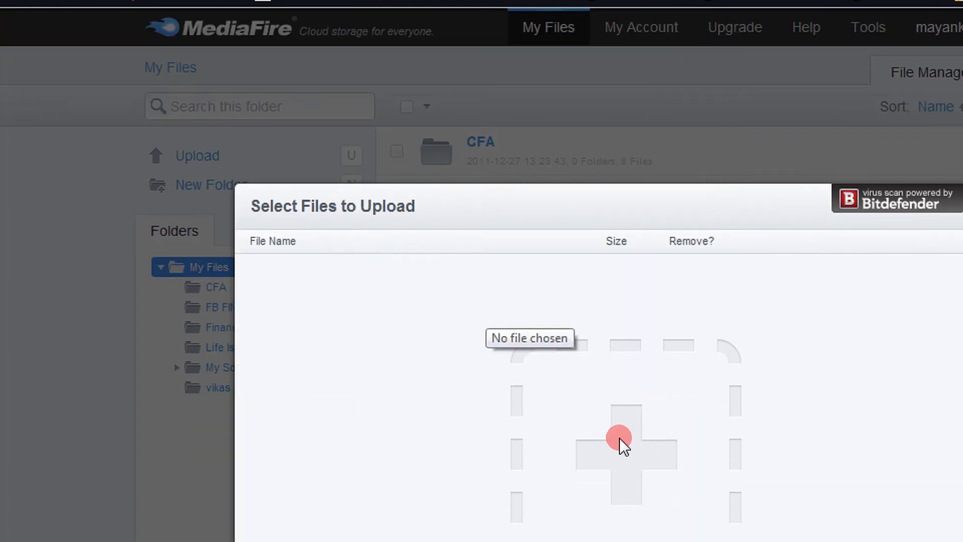
pyautogui.click(630, 454)
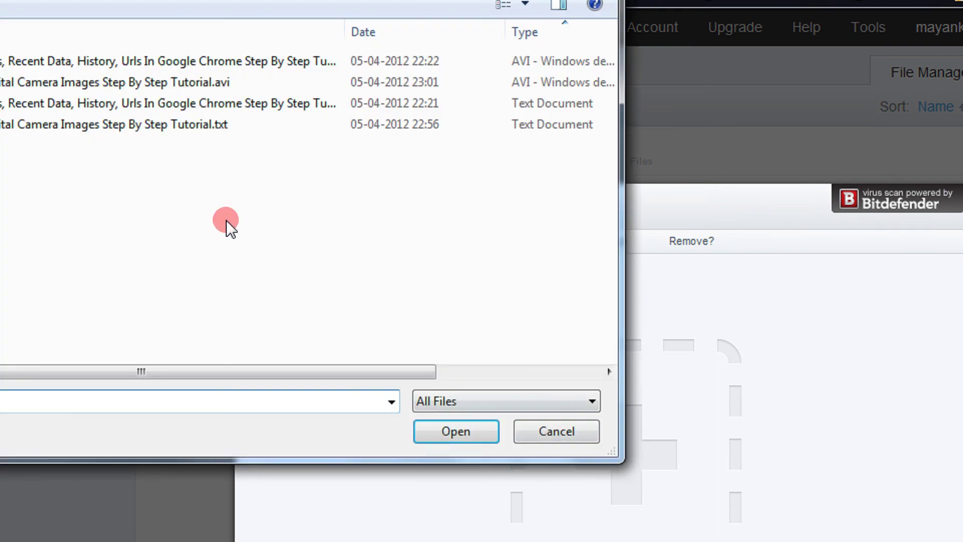
pyautogui.moveTo(194, 183); pyautogui.dragTo(283, 149)
pyautogui.click(512, 480)
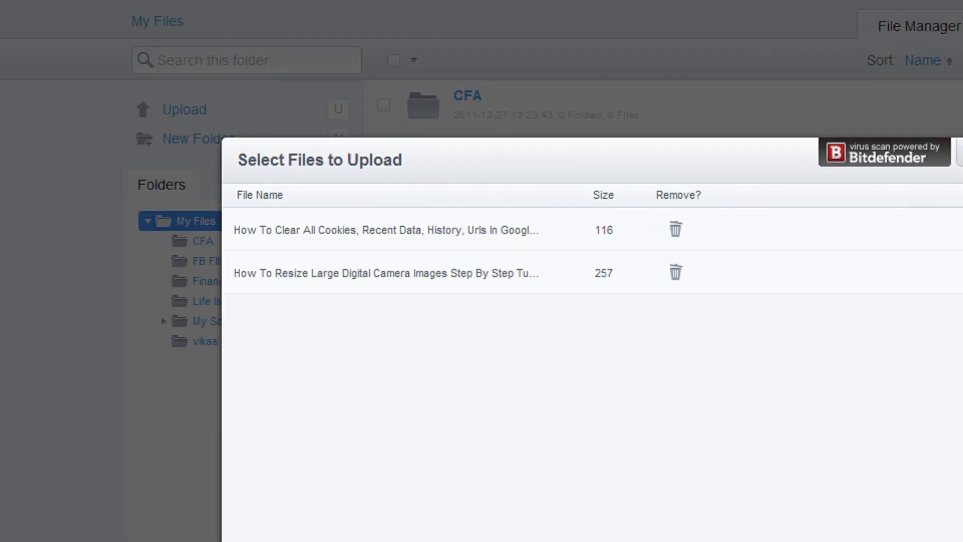
pyautogui.click(867, 482)
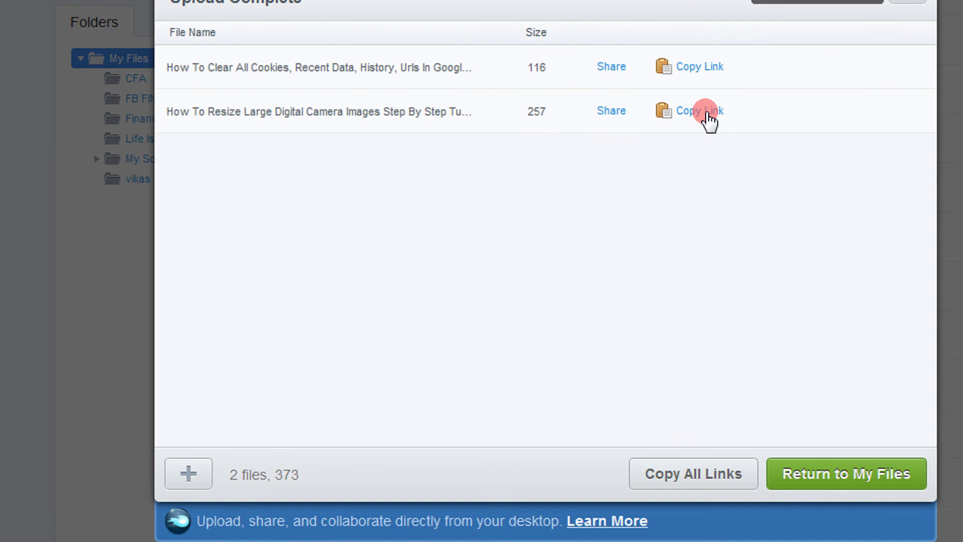
# Open the camera-images text file's MediaFire share link in a new tab, then switch to Sendspace
pyautogui.click(708, 119)
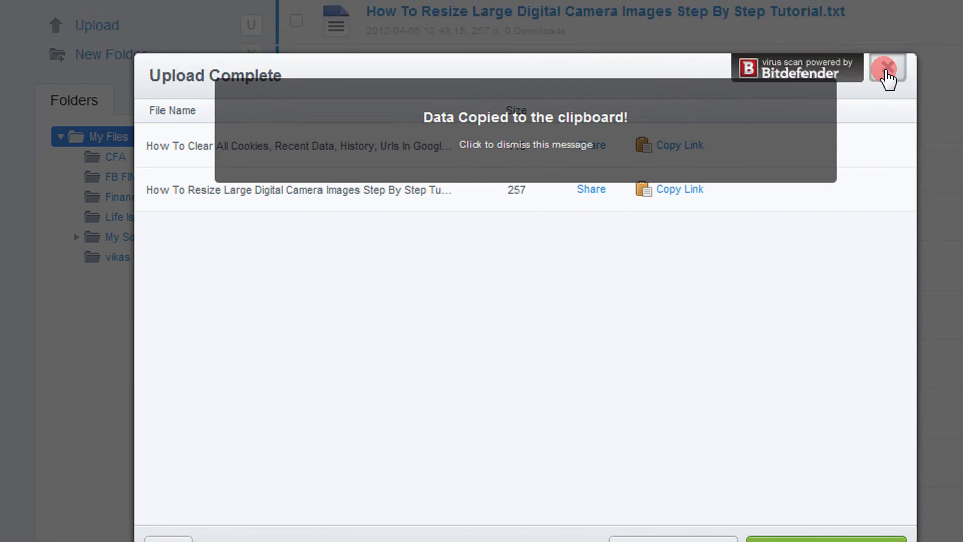
pyautogui.click(890, 63)
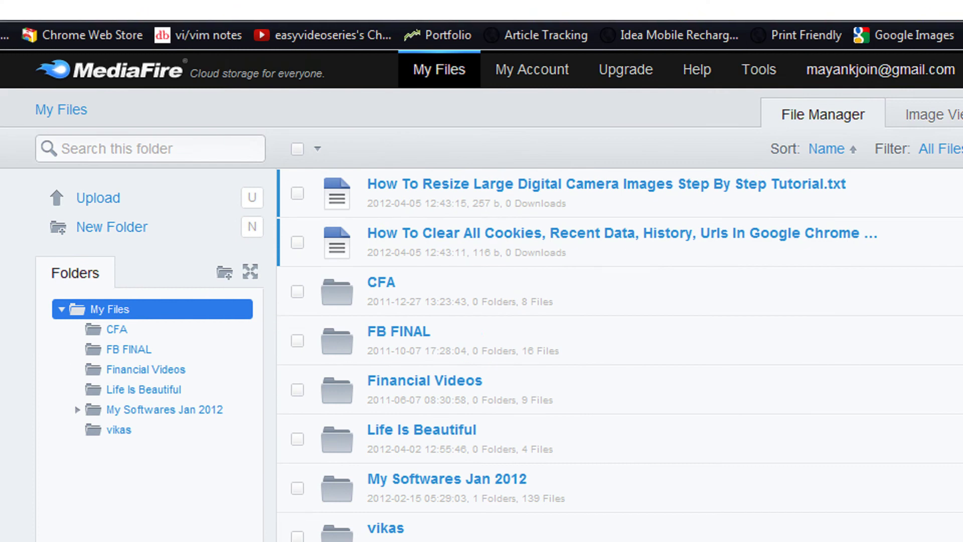
pyautogui.click(305, 29)
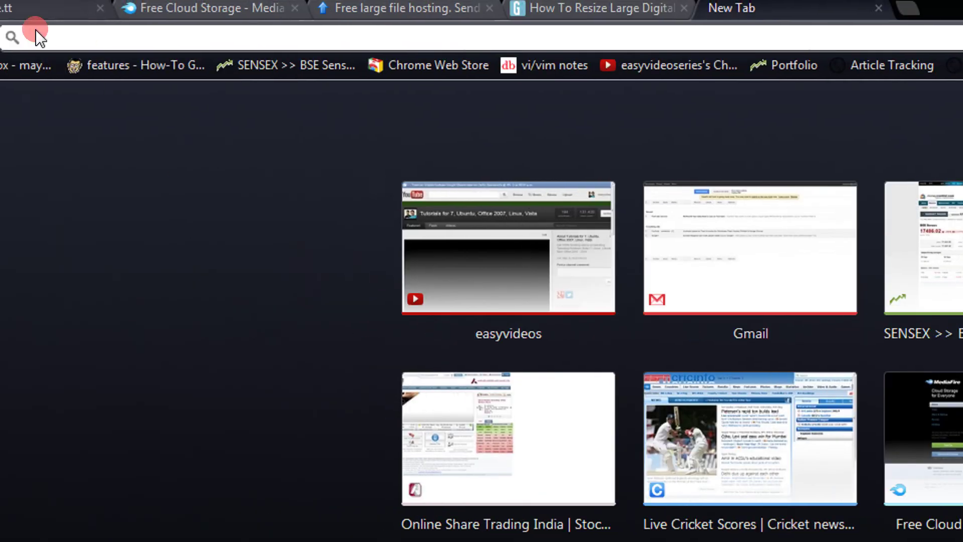
pyautogui.rightClick(95, 43)
pyautogui.click(173, 146)
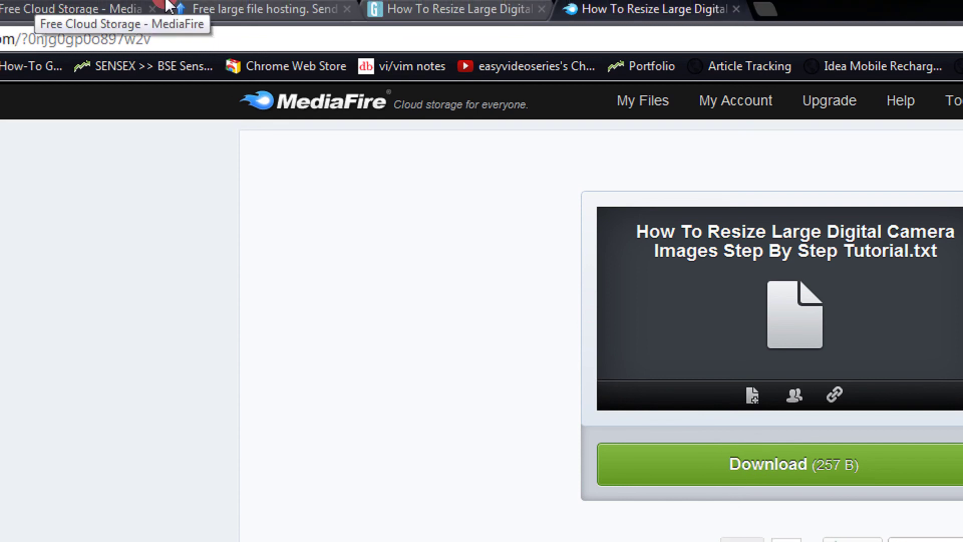
pyautogui.click(231, 12)
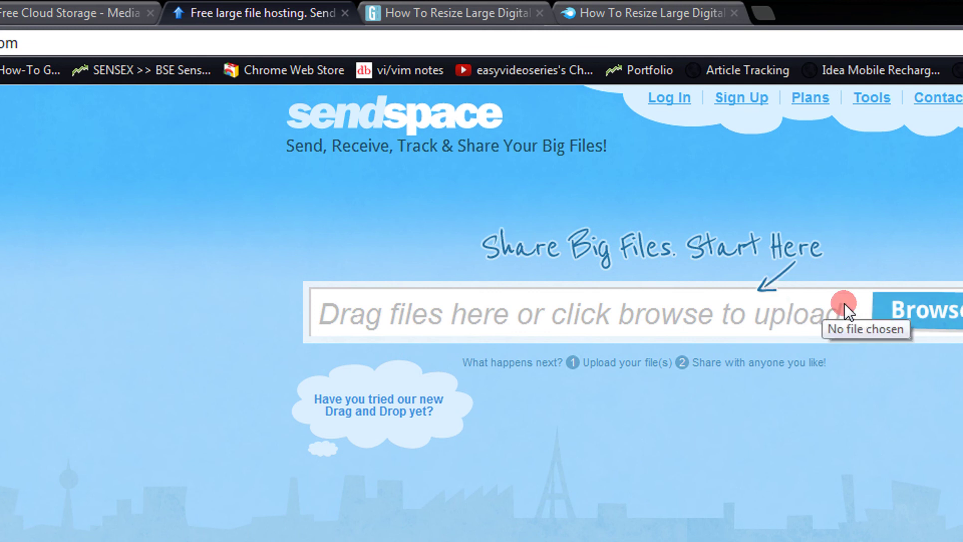
# Add the two tutorial .txt files to the Sendspace upload
pyautogui.click(892, 310)
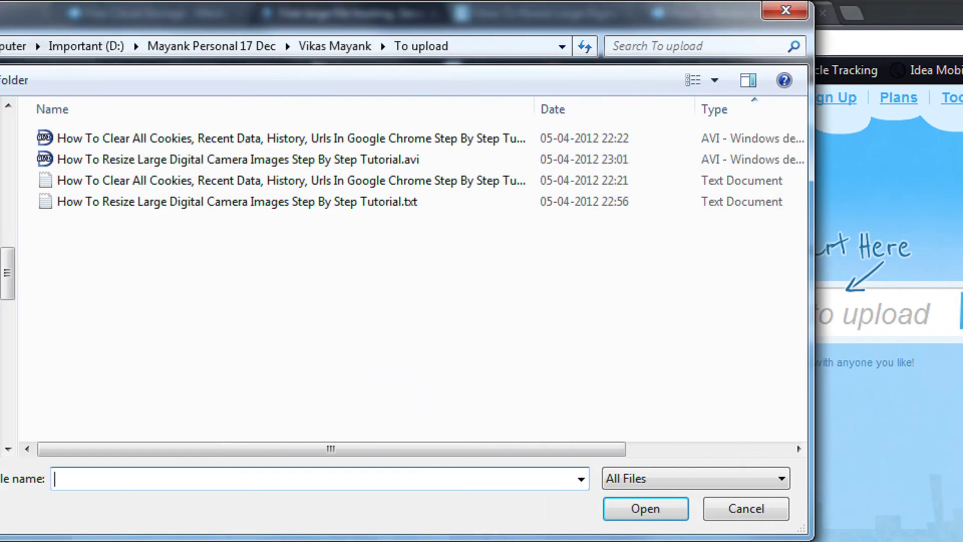
pyautogui.moveTo(243, 234); pyautogui.dragTo(258, 184)
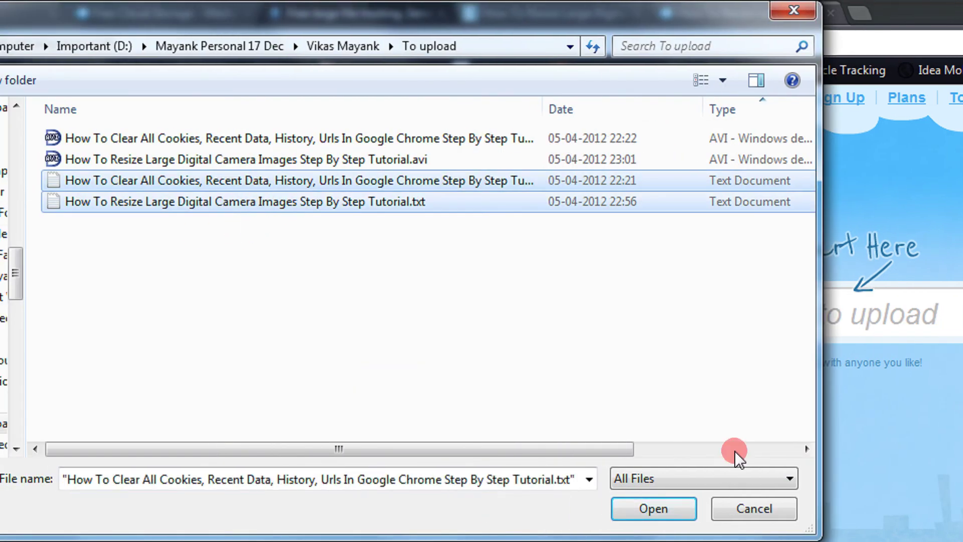
pyautogui.click(646, 502)
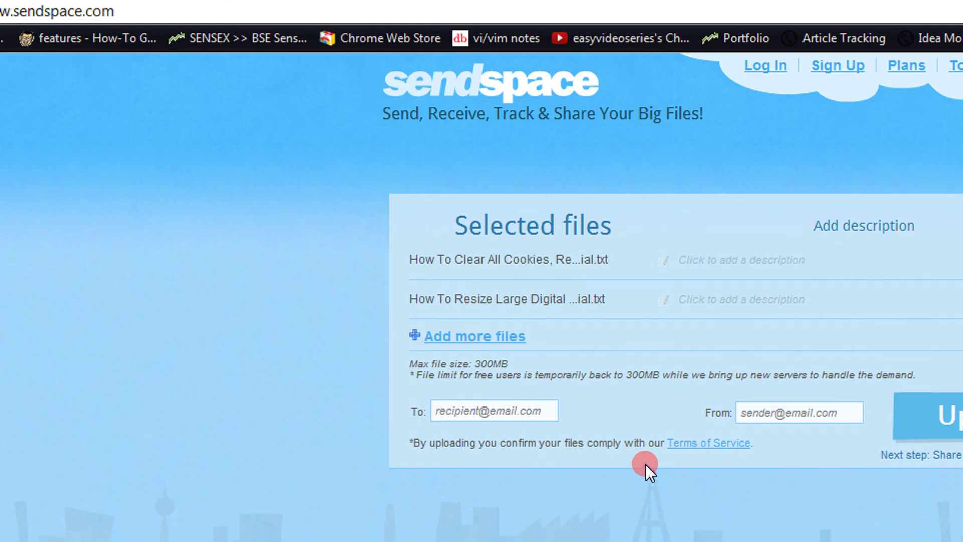
# Enter the same e-mail address as recipient and sender, then upload both files
pyautogui.click(532, 405)
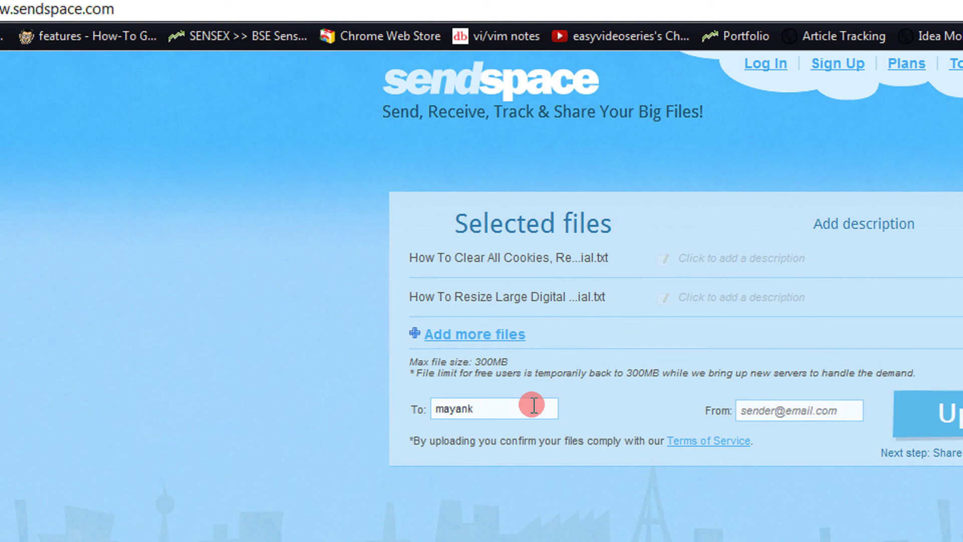
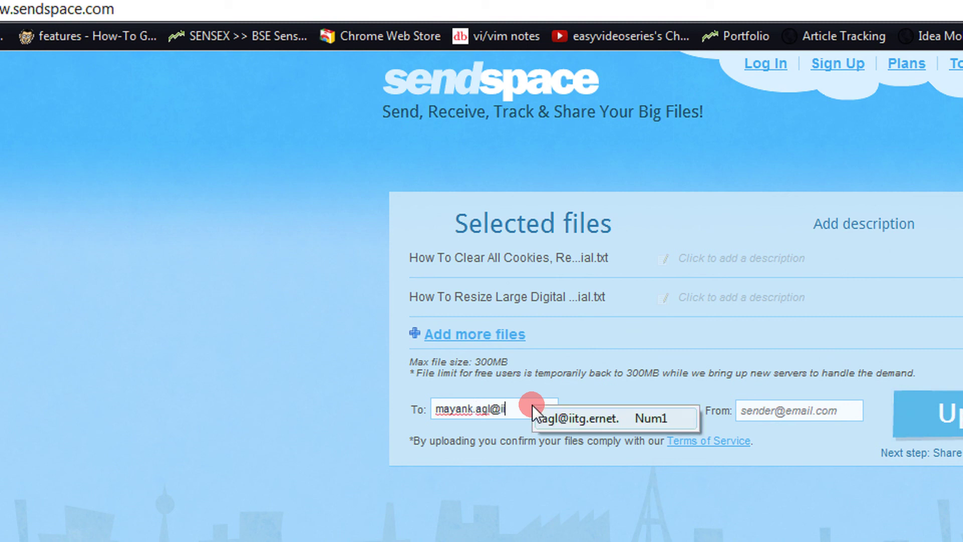
pyautogui.hotkey('ctrl', 'a')
pyautogui.rightClick(558, 413)
pyautogui.hotkey('ctrl', 'v')
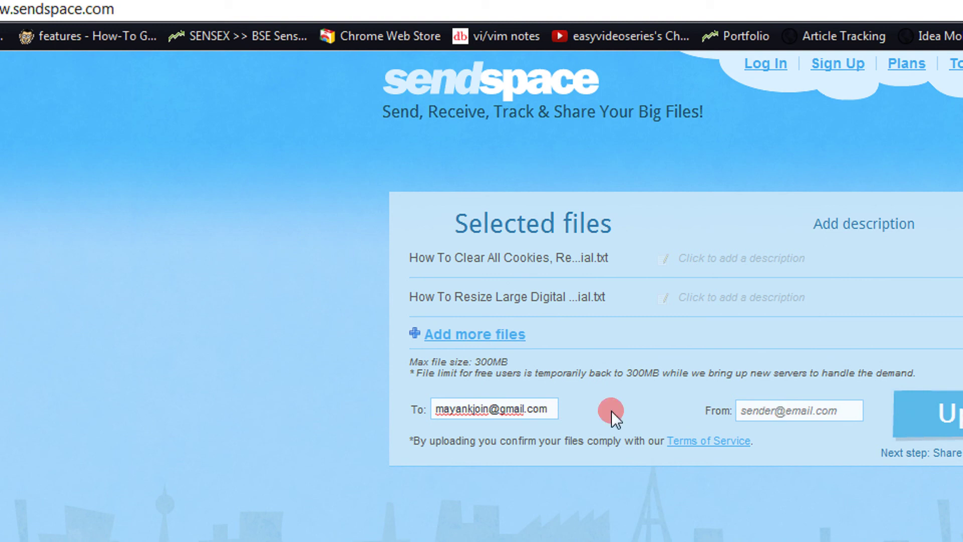
pyautogui.hotkey('ctrl', 'a')
pyautogui.hotkey('ctrl', 'c')
pyautogui.click(780, 415)
pyautogui.hotkey('ctrl', 'v')
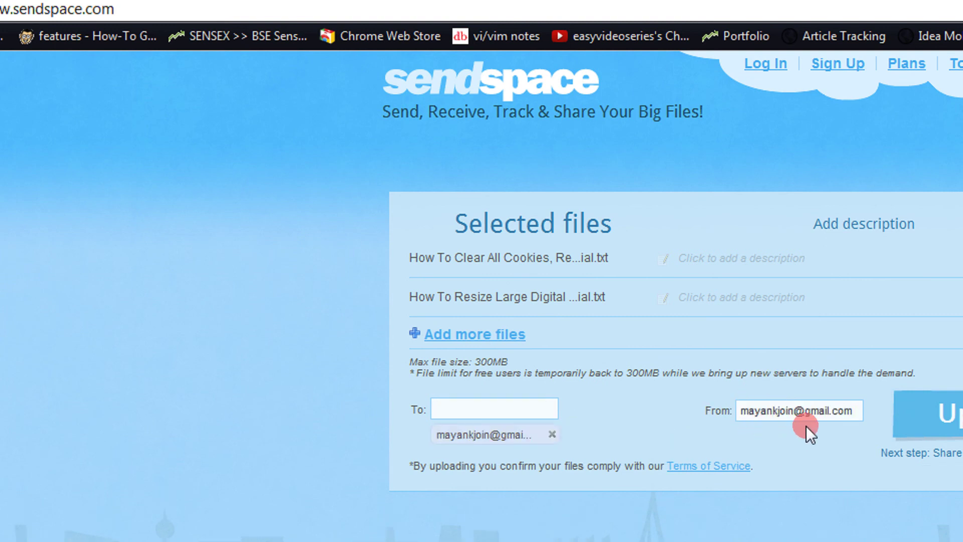
pyautogui.click(898, 416)
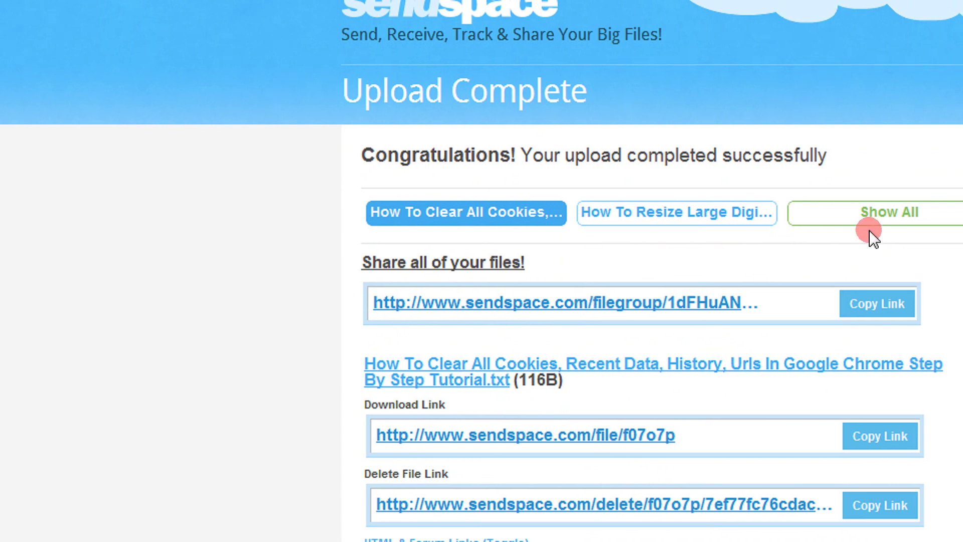
# Show all upload links and start downloading the Cookies tutorial file from its Sendspace page
pyautogui.click(870, 215)
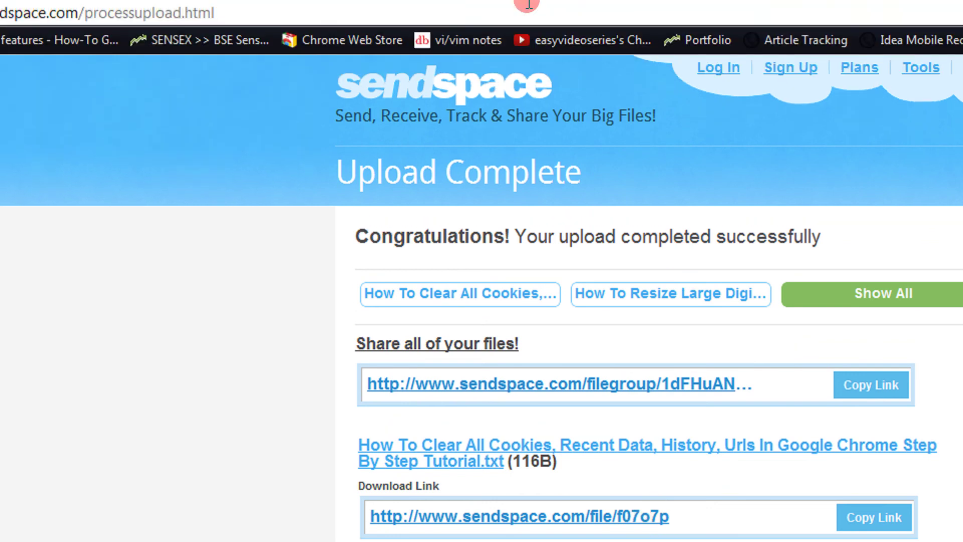
pyautogui.click(529, 6)
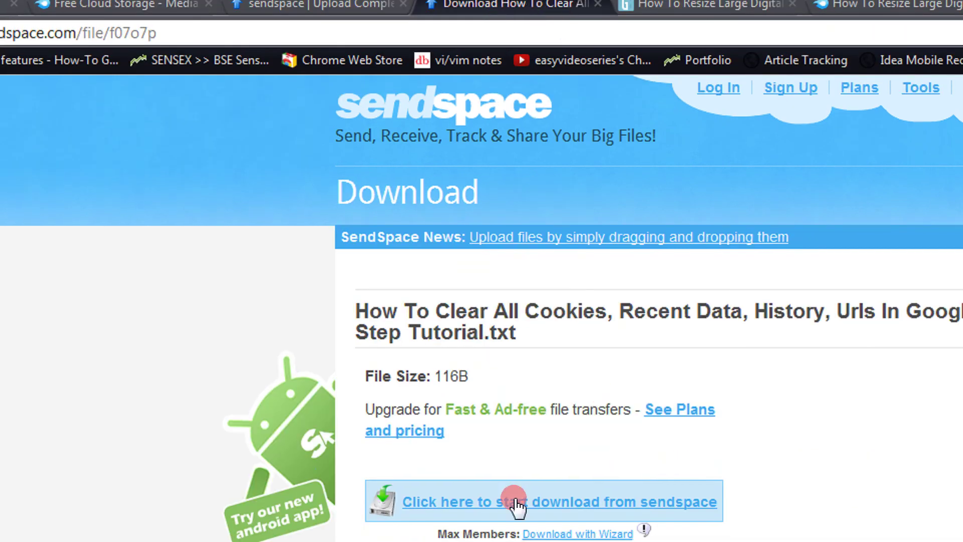
pyautogui.click(559, 491)
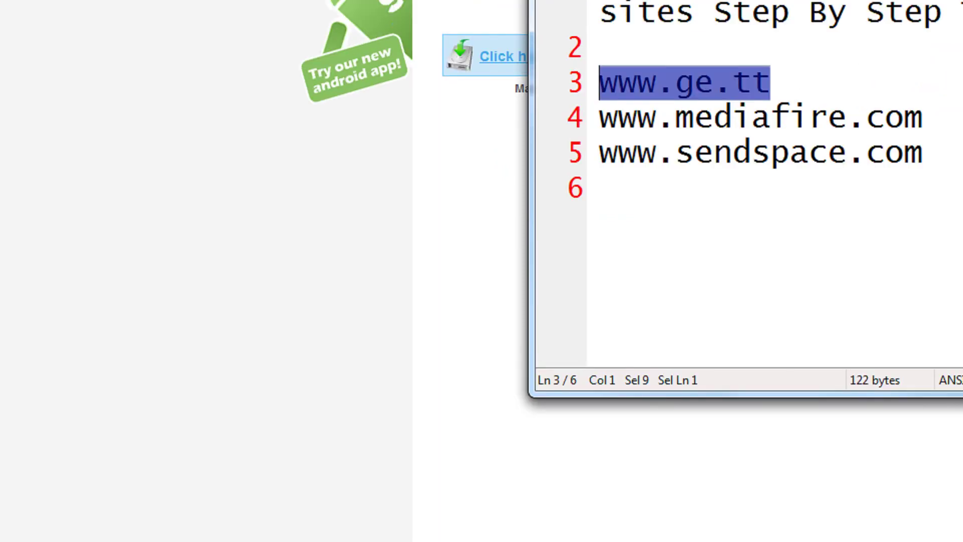
pyautogui.click(745, 146)
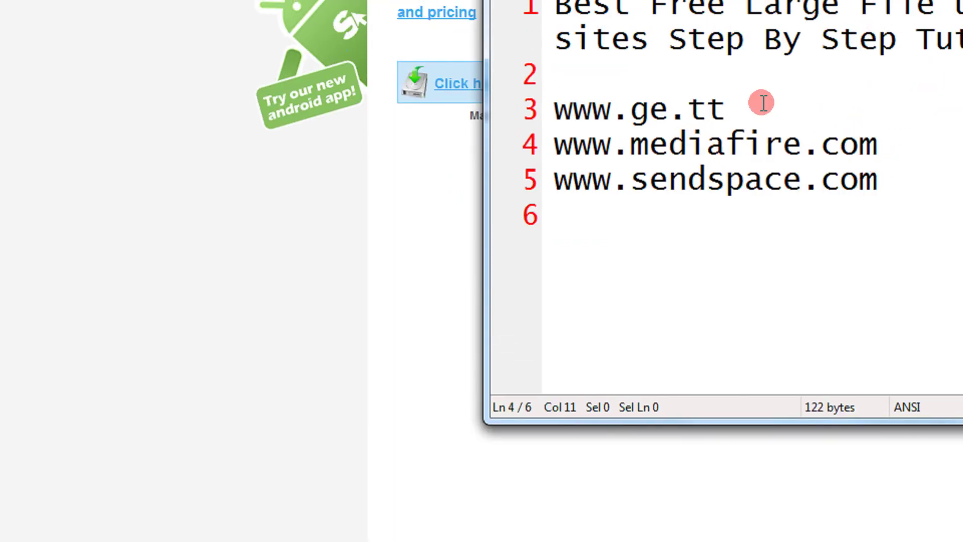
pyautogui.moveTo(612, 107); pyautogui.dragTo(724, 111)
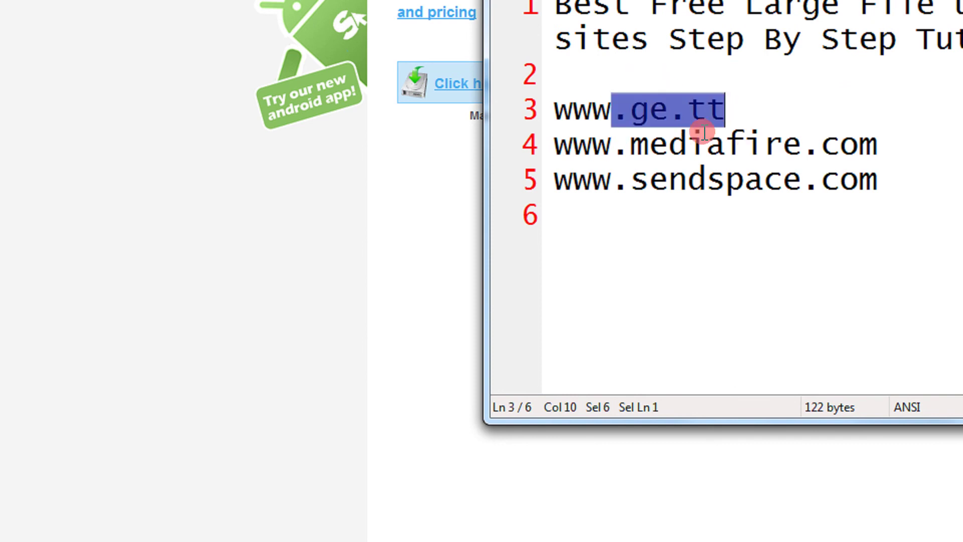
pyautogui.click(649, 179)
pyautogui.moveTo(718, 184); pyautogui.dragTo(858, 180)
pyautogui.click(734, 105)
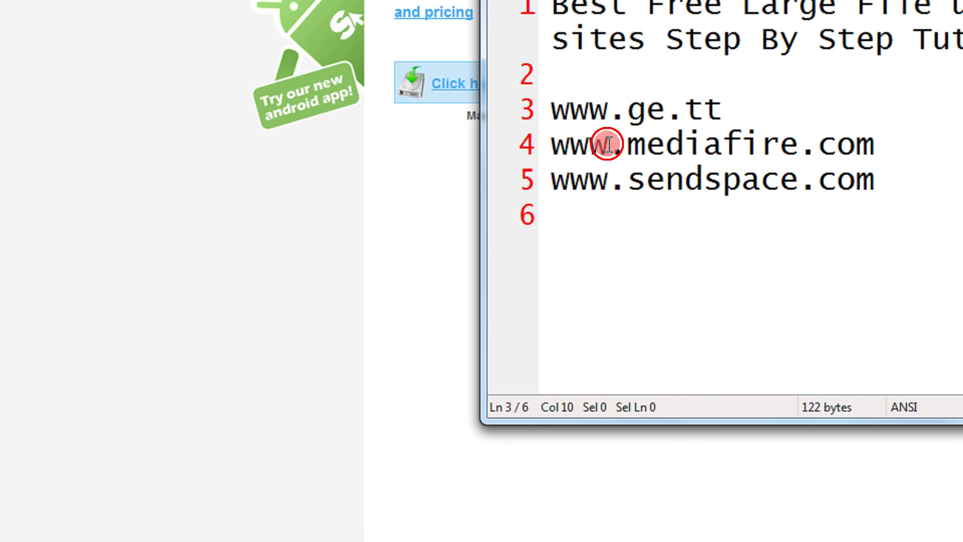
pyautogui.moveTo(607, 144); pyautogui.dragTo(873, 145)
pyautogui.click(889, 145)
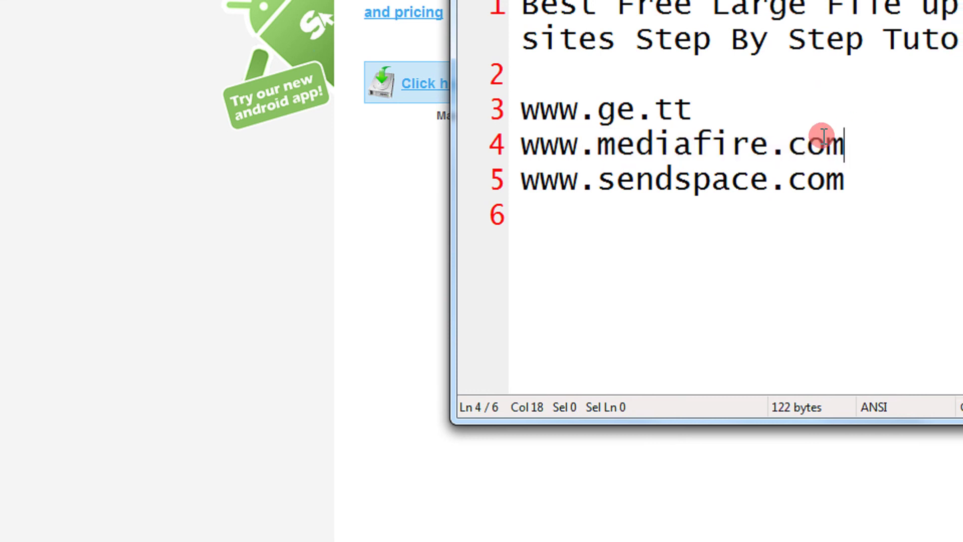
pyautogui.moveTo(598, 109); pyautogui.dragTo(693, 109)
pyautogui.moveTo(617, 144); pyautogui.dragTo(806, 144)
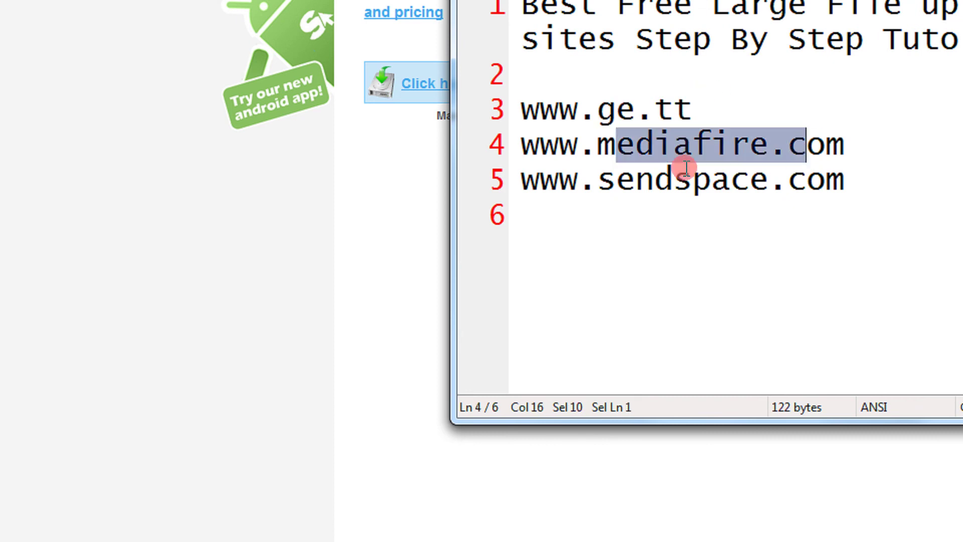
pyautogui.click(767, 171)
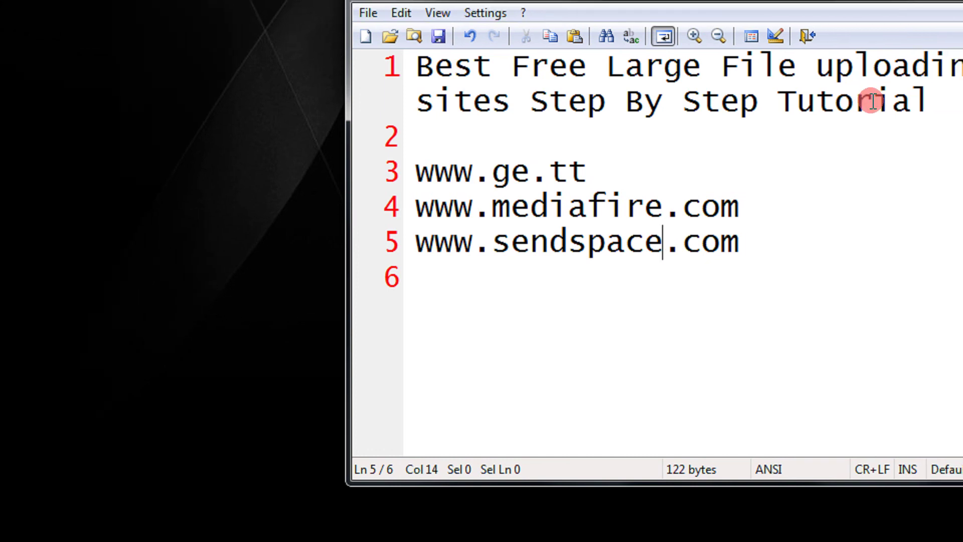
pyautogui.moveTo(597, 166); pyautogui.dragTo(415, 160)
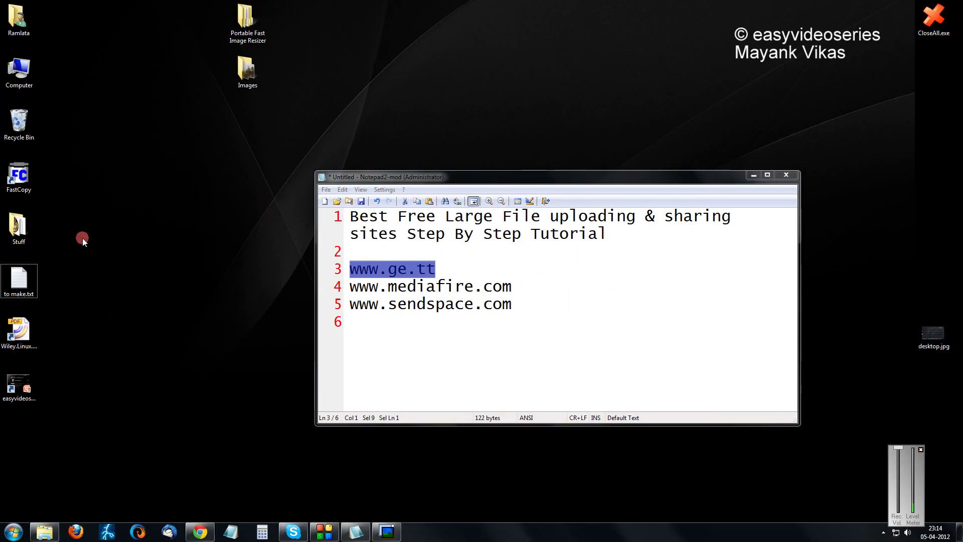
# Launch the easyvideoseries.ppsx slideshow from the desktop
pyautogui.click(10, 394)
pyautogui.press('Return')
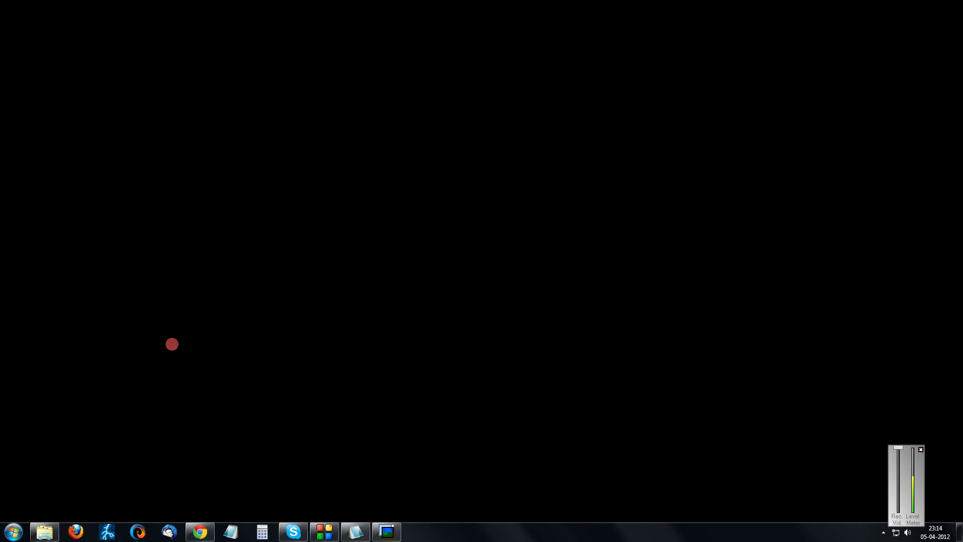